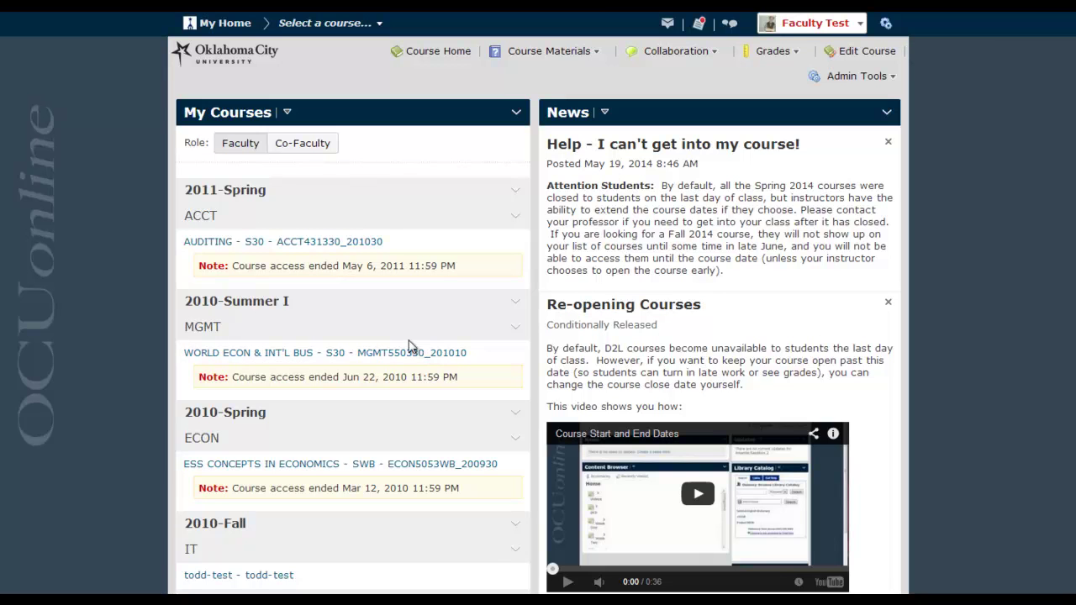
# Scroll down My Courses and open the D2L101 Sandbox course.
pyautogui.scroll(-10, 269, 378)
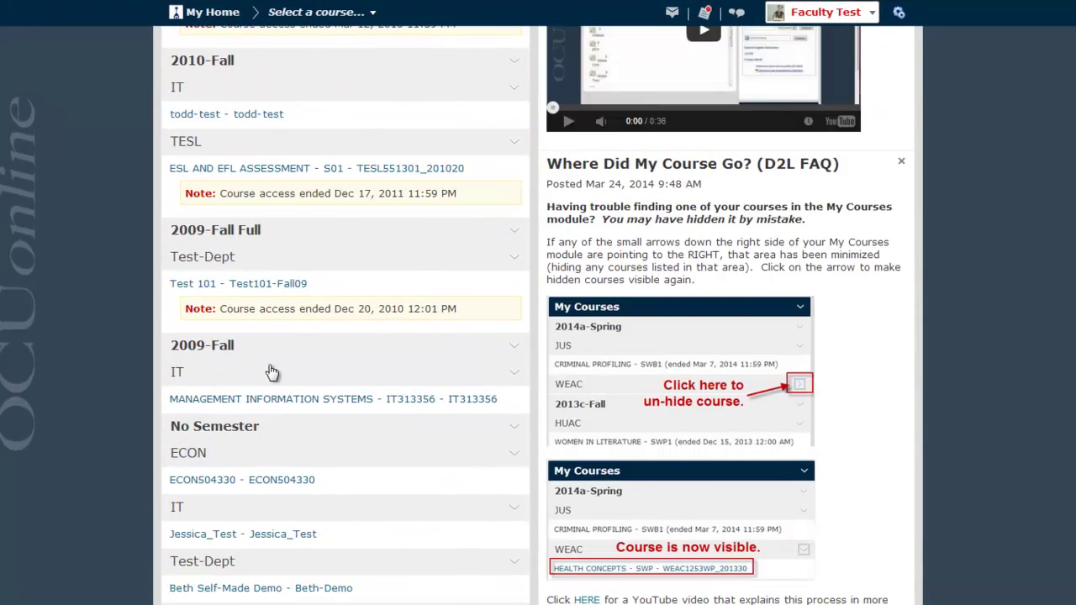
pyautogui.click(252, 339)
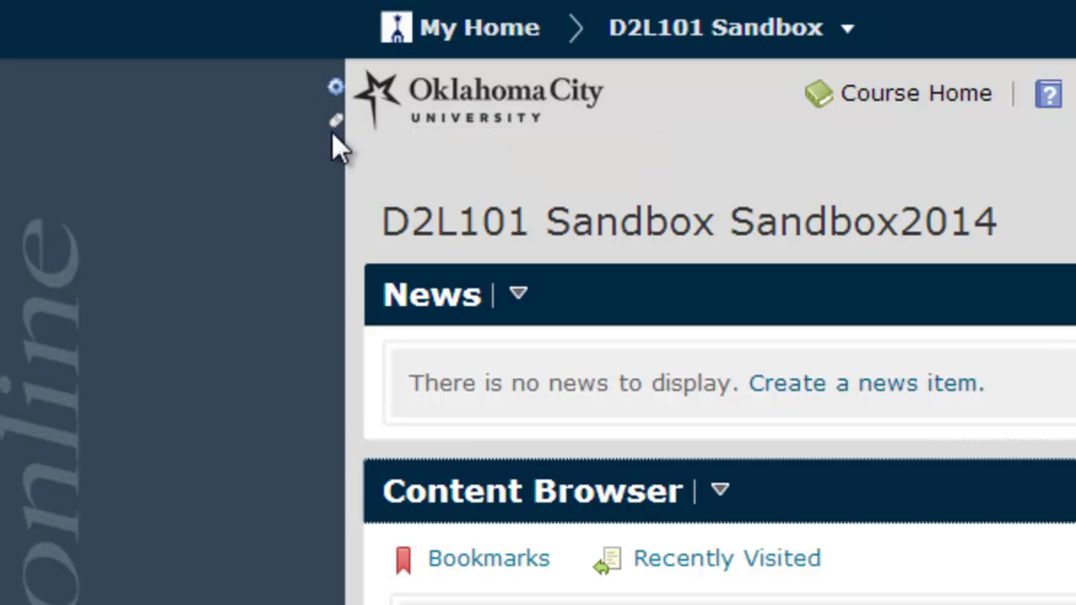
# In Navigation & Themes, duplicate the Homepage Only Navbar as 'Homepage Only Navbar - Copy'.
pyautogui.click(335, 87)
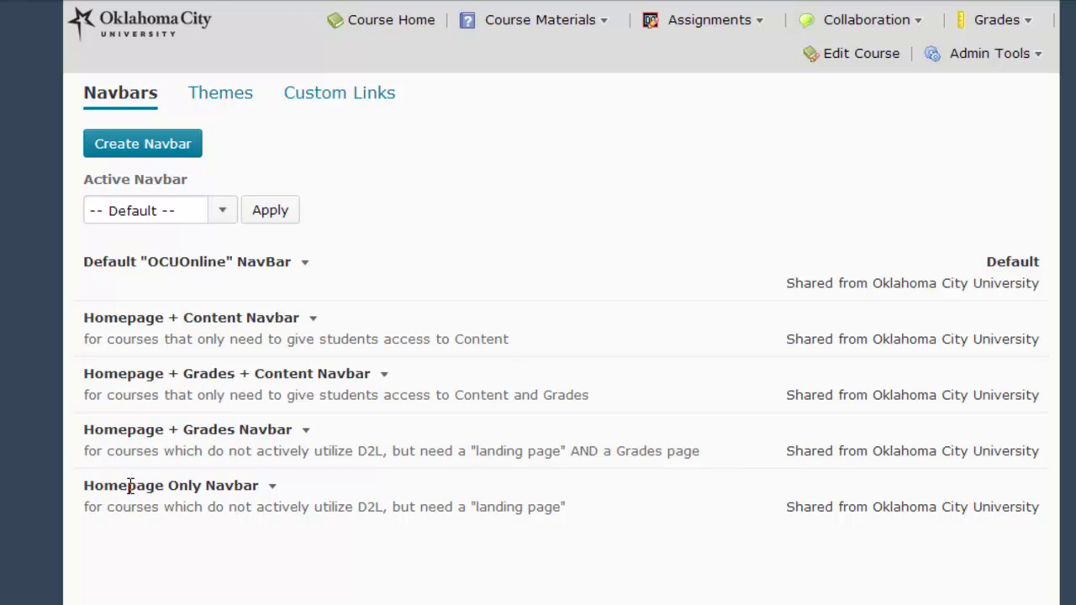
pyautogui.click(272, 487)
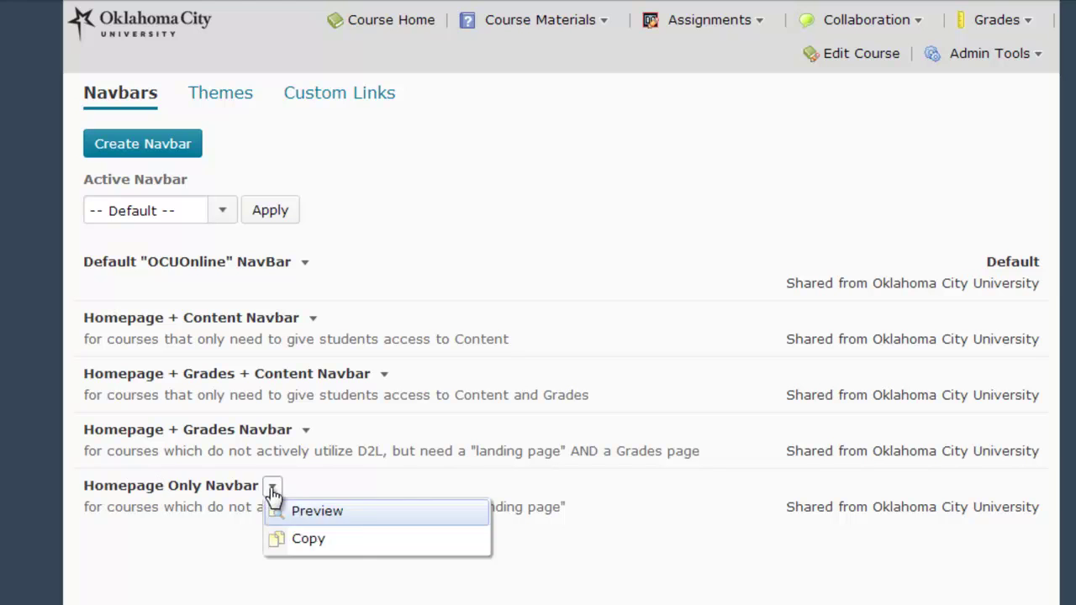
pyautogui.click(344, 545)
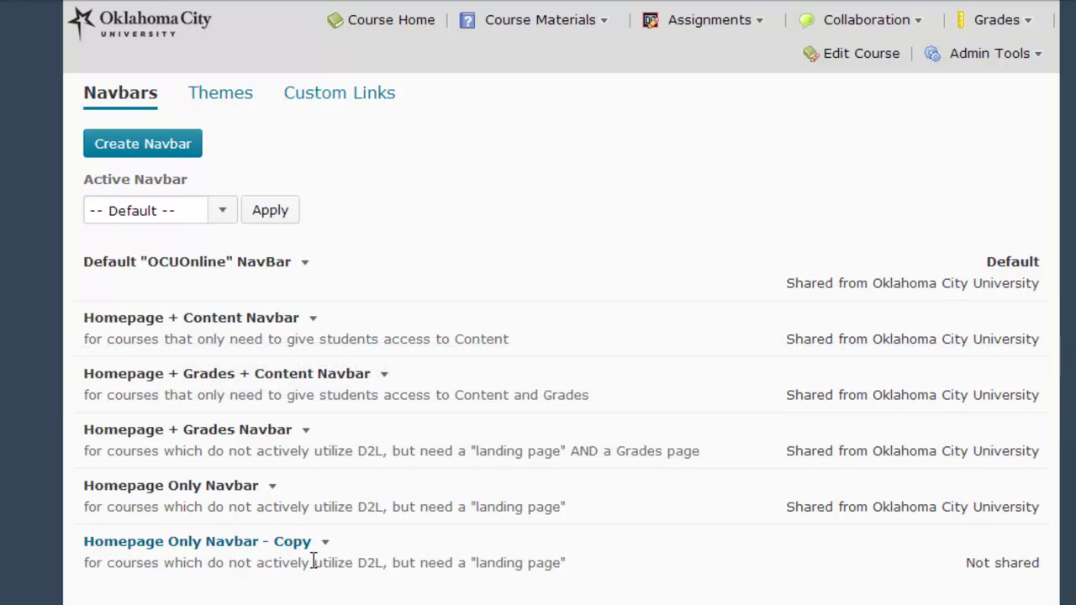
# Apply Homepage Only as the active navbar, then return to the D2L101 Sandbox home.
pyautogui.click(224, 212)
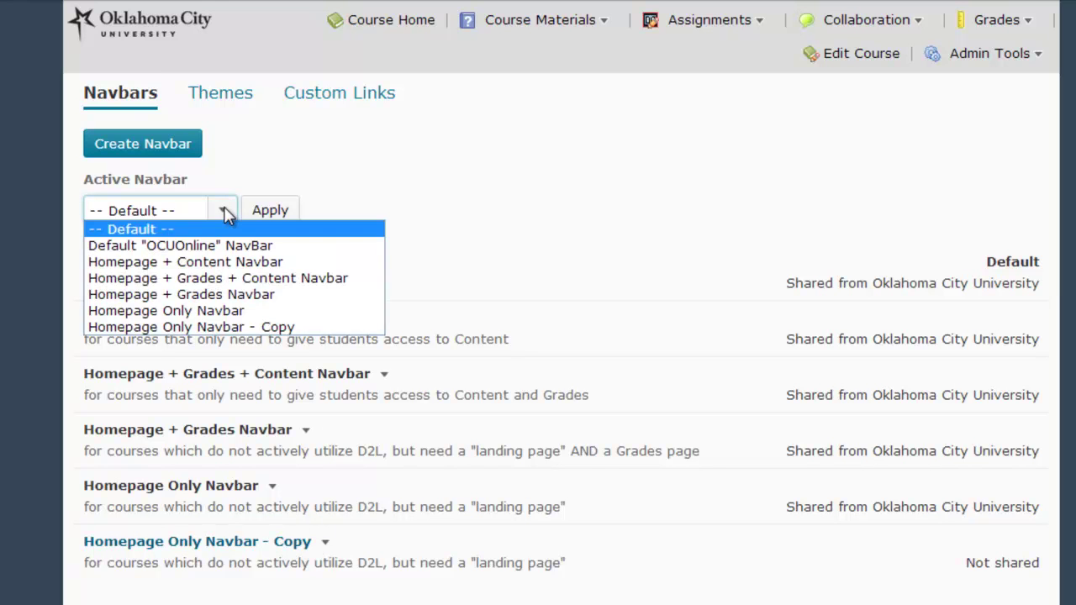
pyautogui.click(230, 311)
pyautogui.click(270, 211)
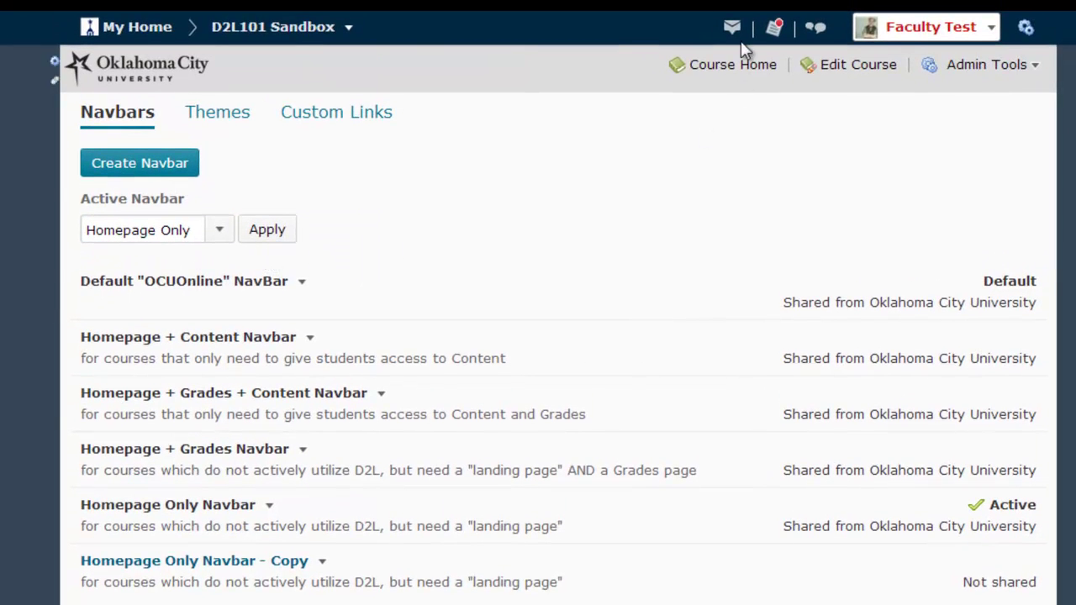
pyautogui.click(266, 27)
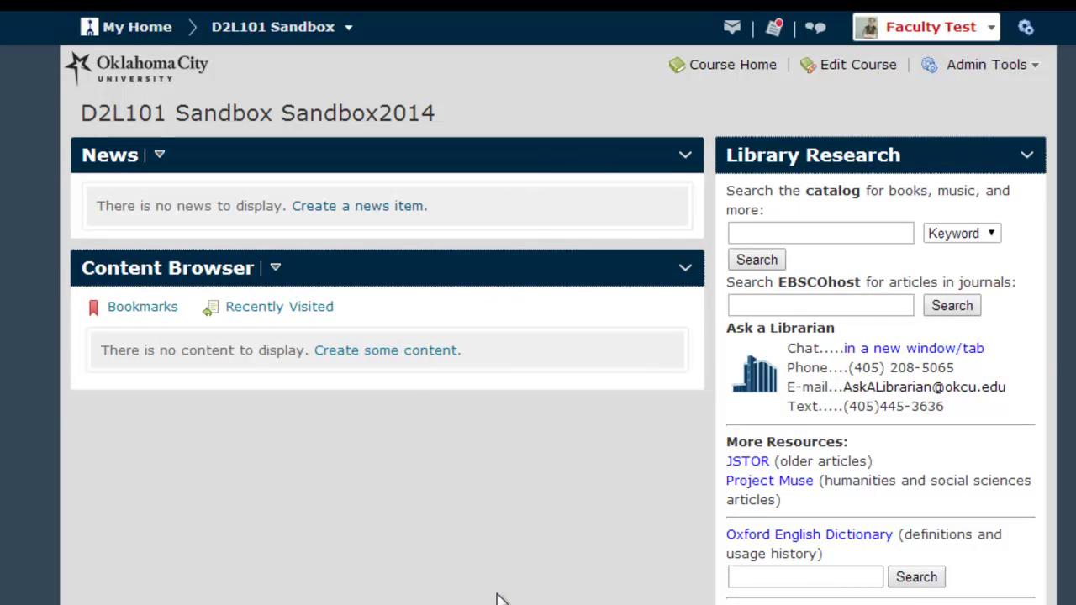
# Open Manage Homepages and check the One-Page Course Home Page actions.
pyautogui.scroll(-1, 498, 600)
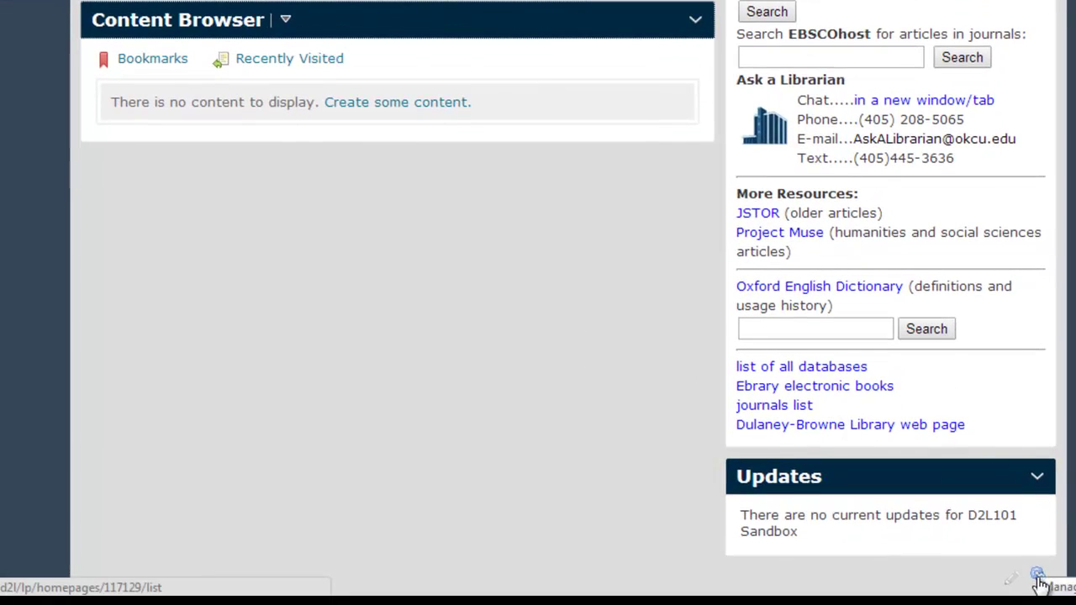
pyautogui.click(1040, 580)
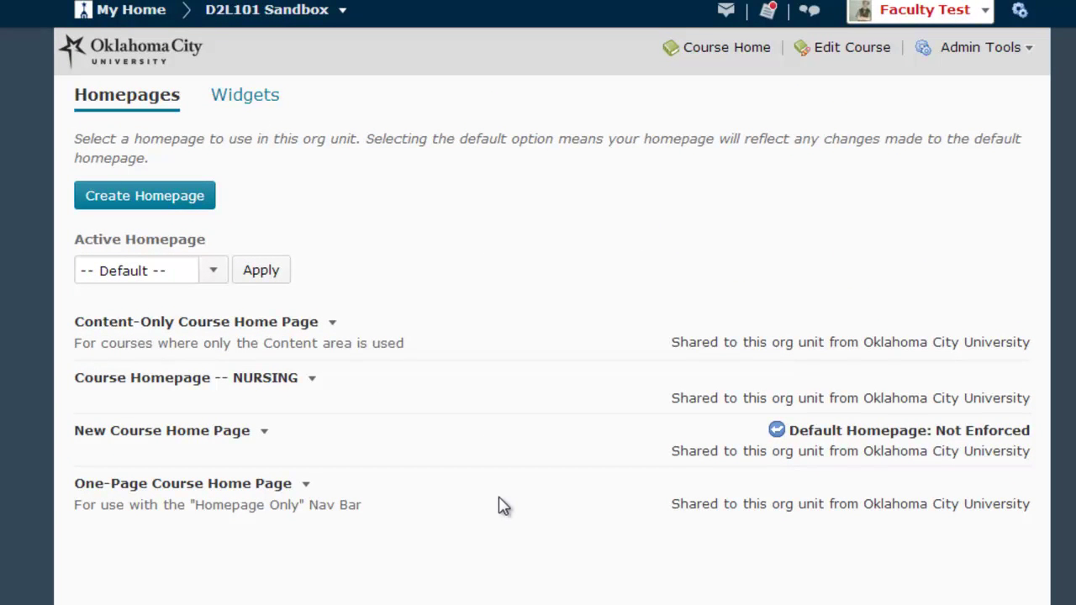
pyautogui.click(306, 486)
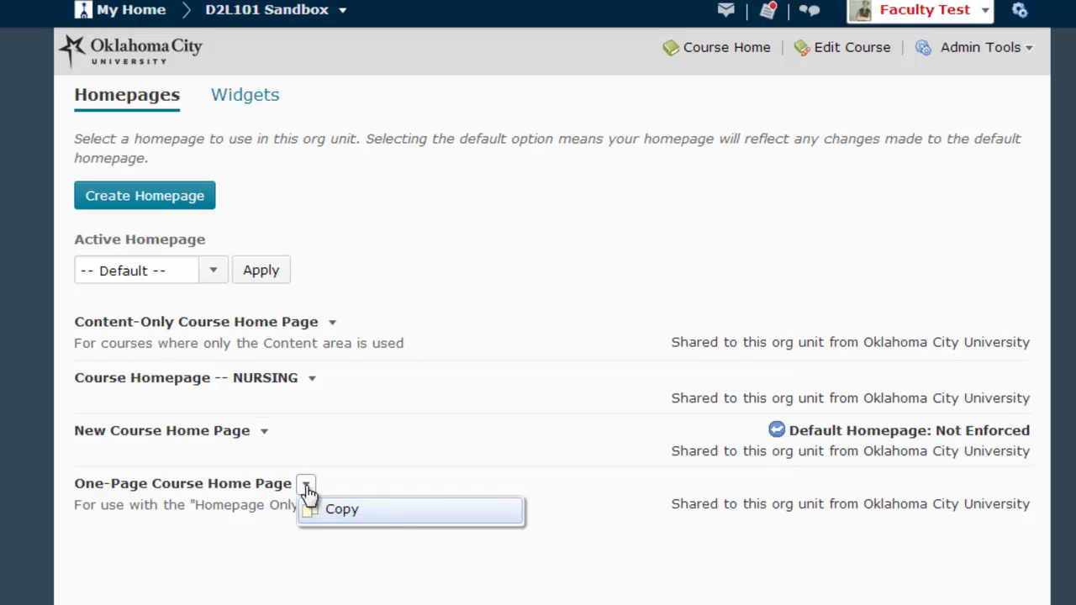
pyautogui.click(390, 510)
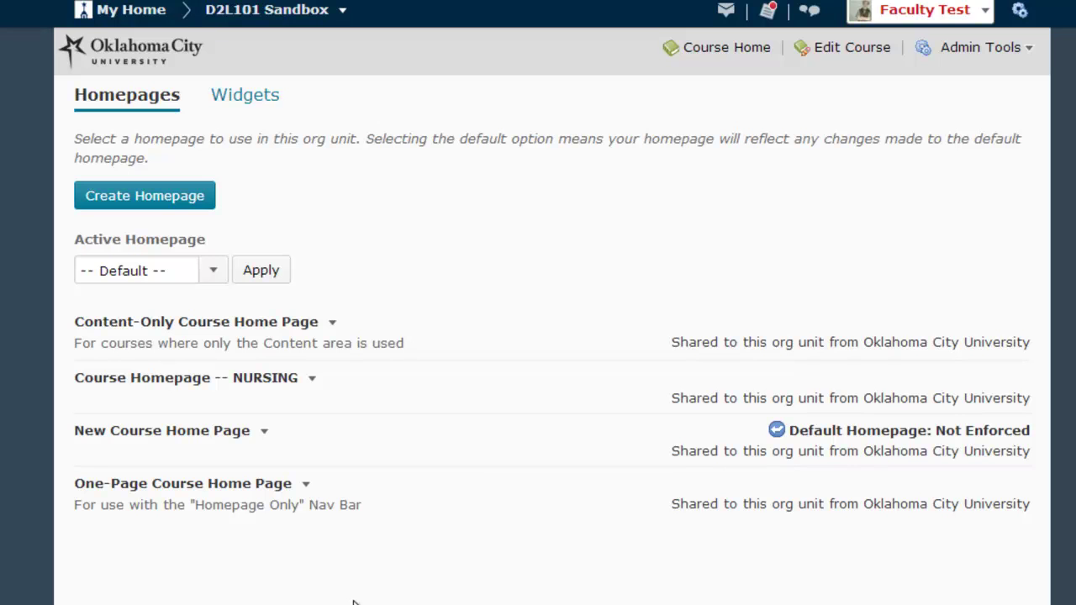
# Apply One-Page Course Home Page as the active homepage, then return to the course home.
pyautogui.click(214, 271)
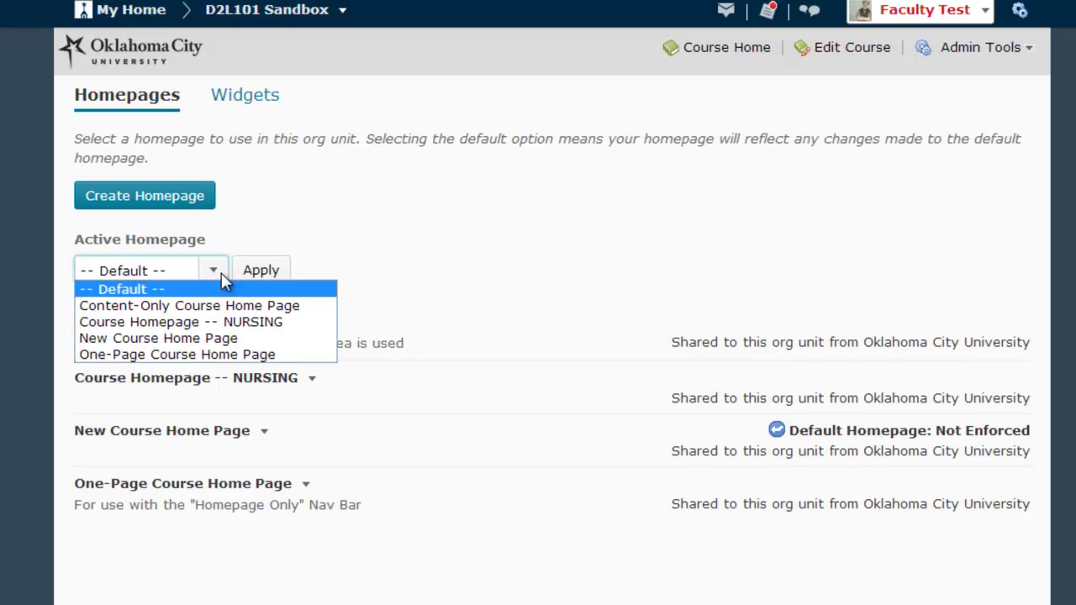
pyautogui.click(224, 354)
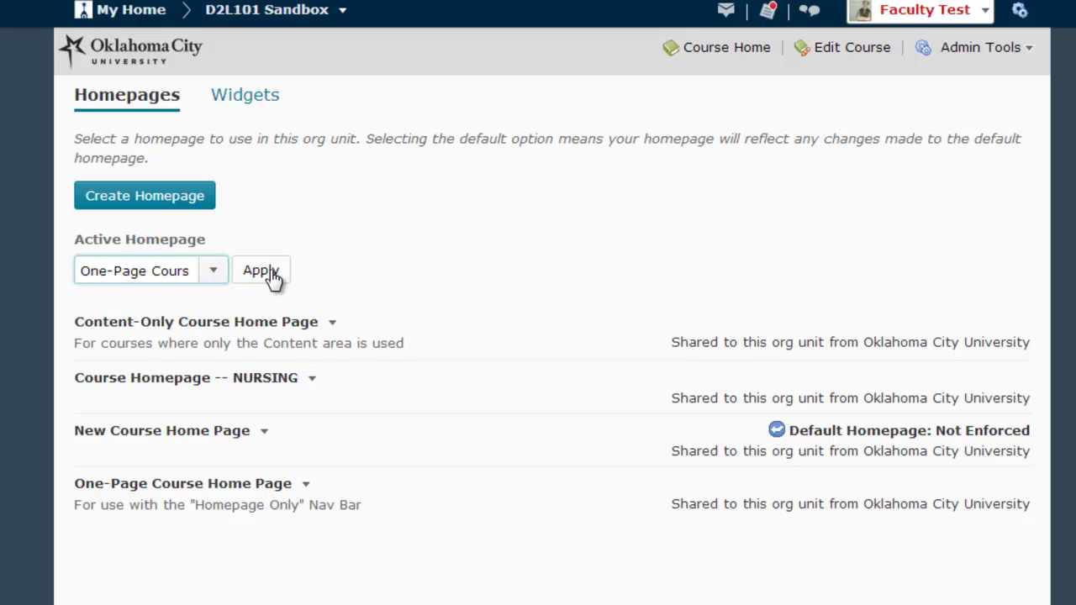
pyautogui.click(271, 278)
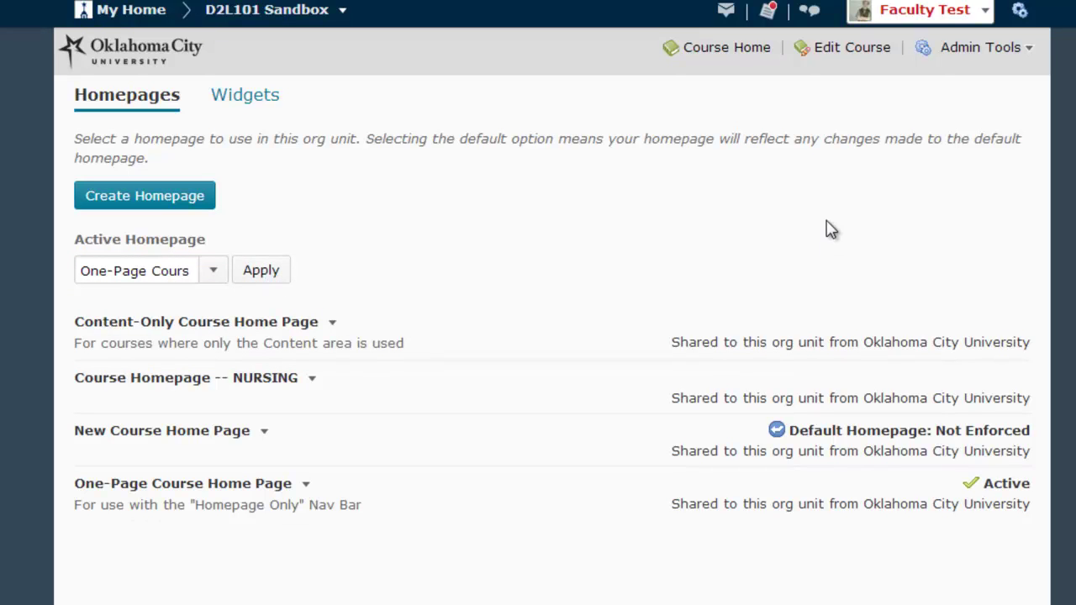
pyautogui.click(722, 54)
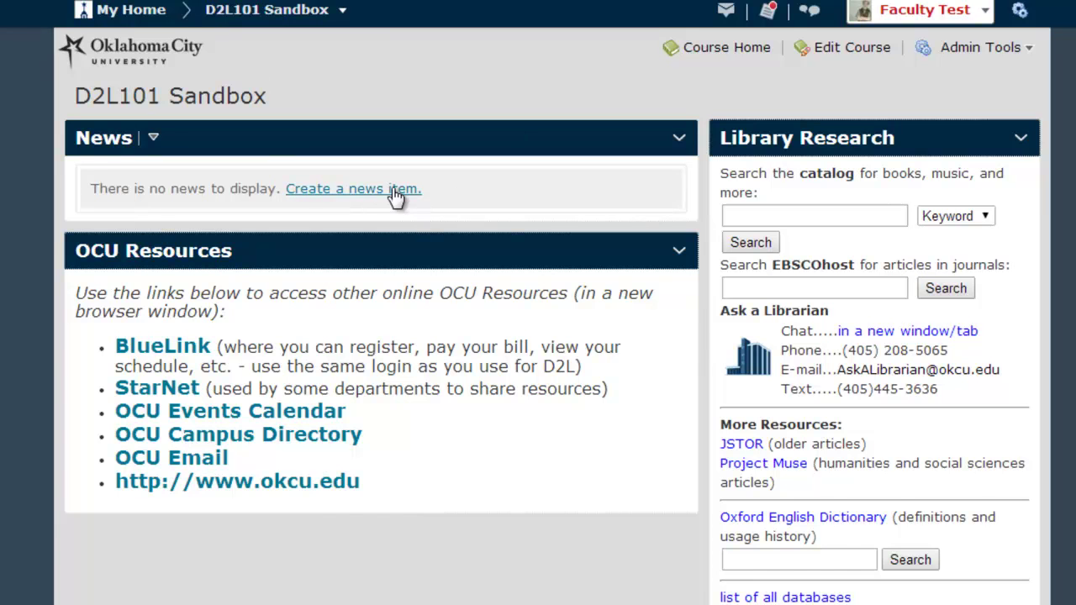
# Create a new News item headlined 'Basic Course Information'.
pyautogui.click(153, 137)
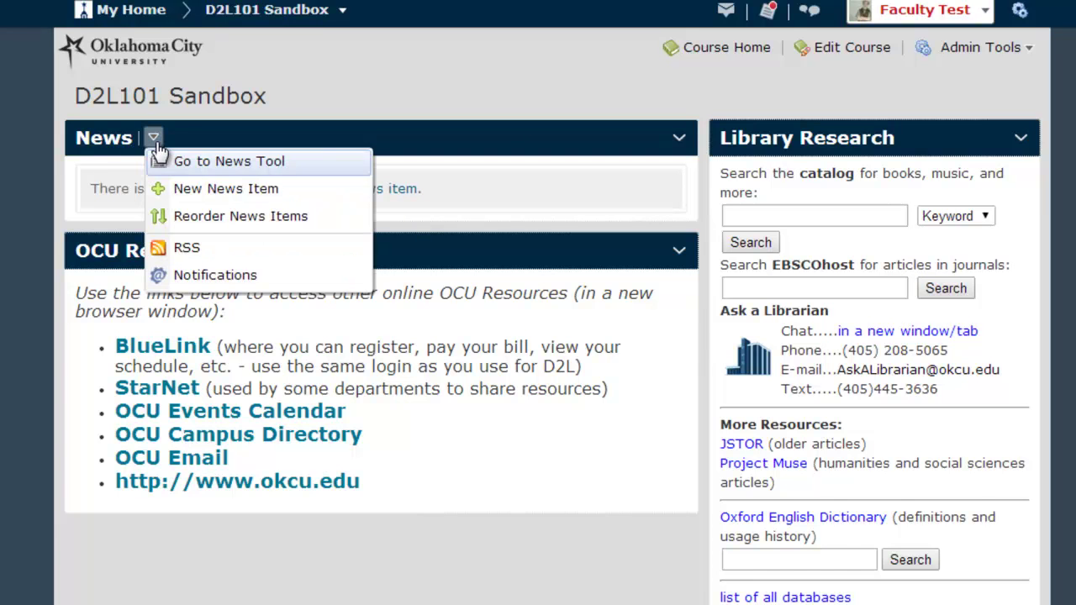
pyautogui.click(294, 199)
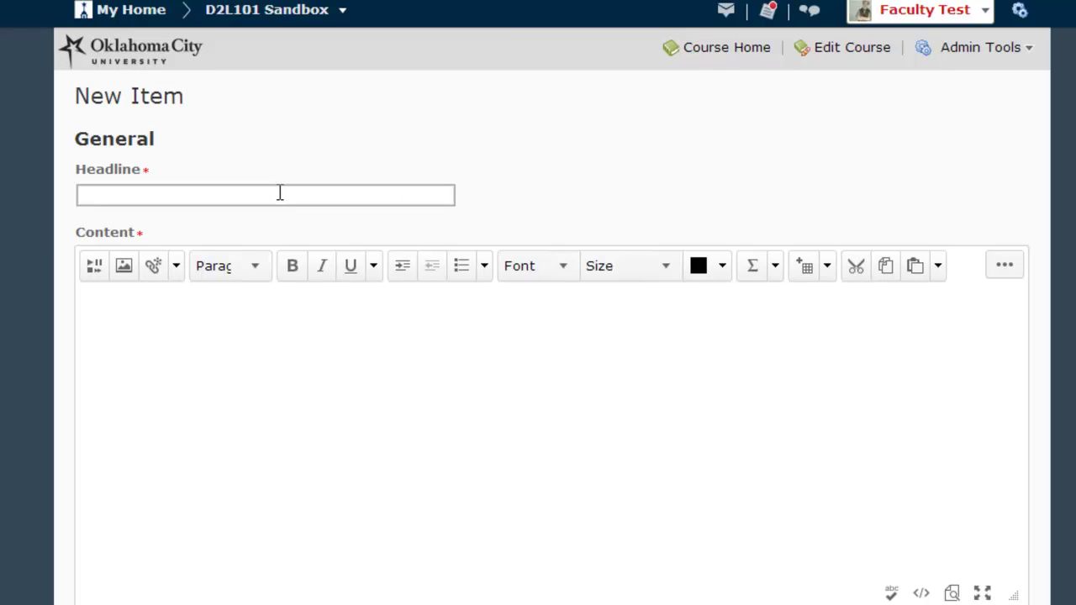
pyautogui.write('Basic C')
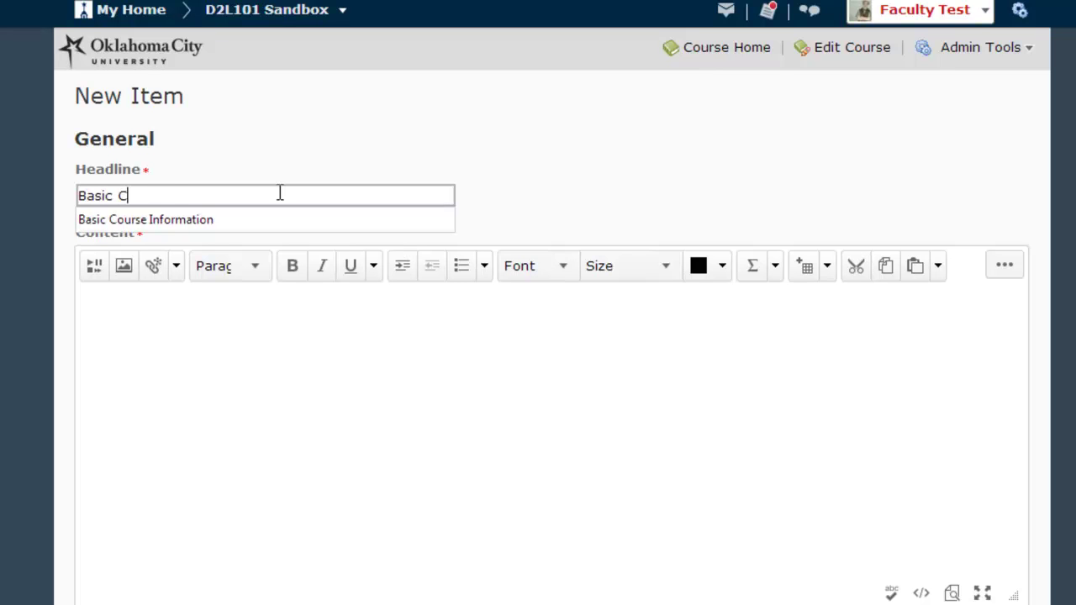
pyautogui.write('ourse Information')
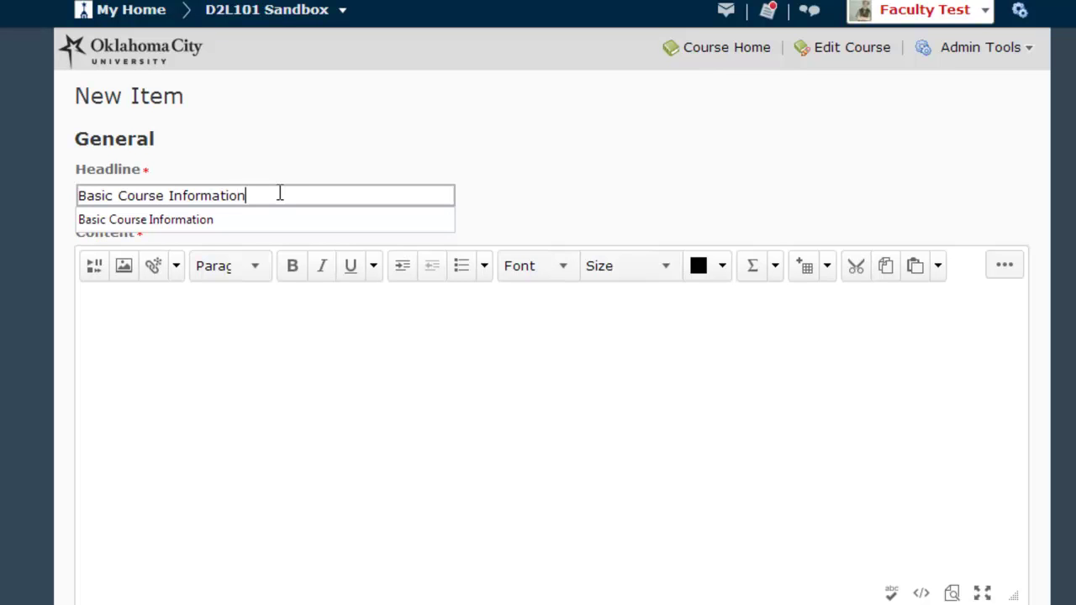
pyautogui.press('Tab')
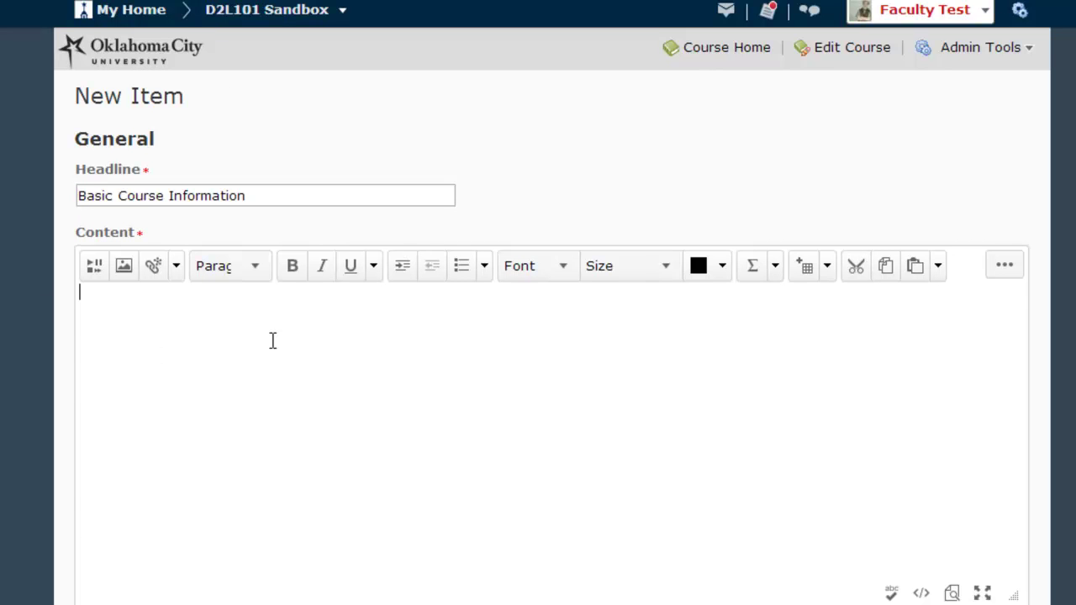
# Paste the course information text into the content and select the word HERE.
pyautogui.hotkey('ctrl', 'v')
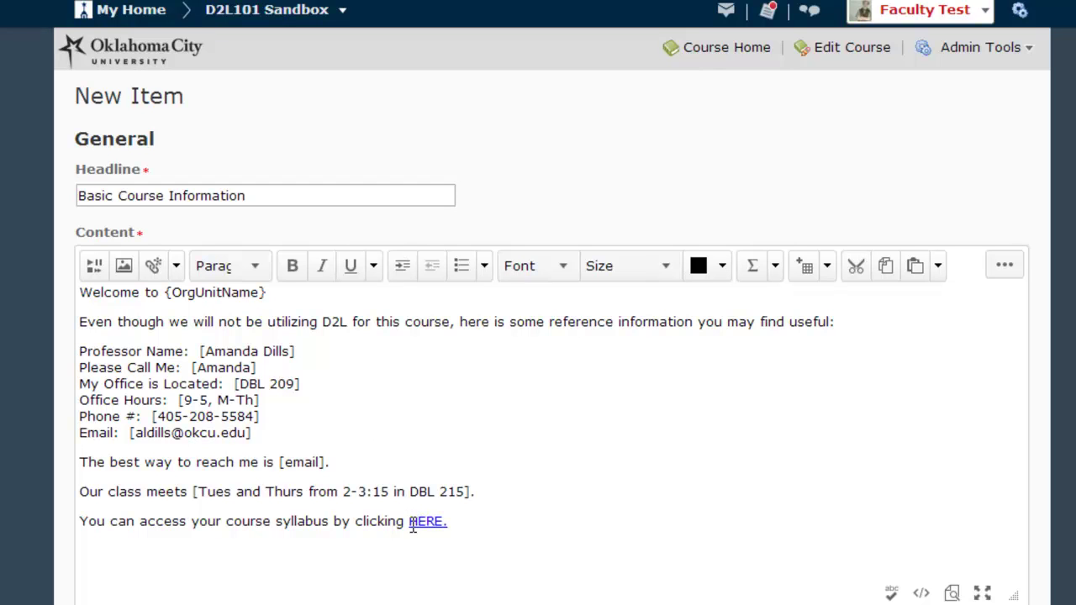
pyautogui.moveTo(411, 526); pyautogui.dragTo(444, 524)
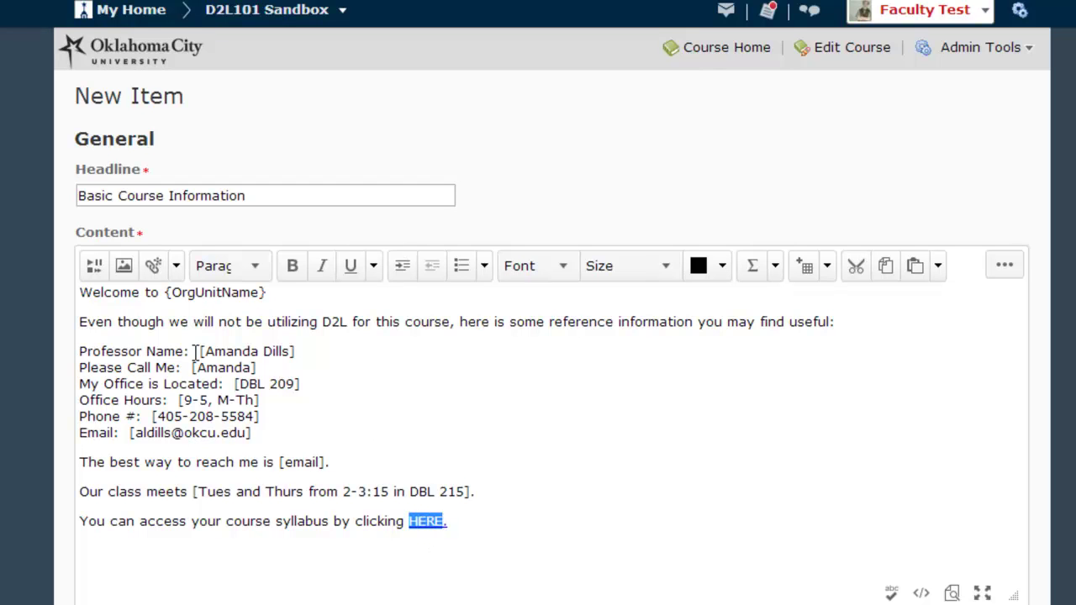
# Upload Sample Syllabus.pdf from the computer and insert it as a link with text 'HERE.'.
pyautogui.click(95, 272)
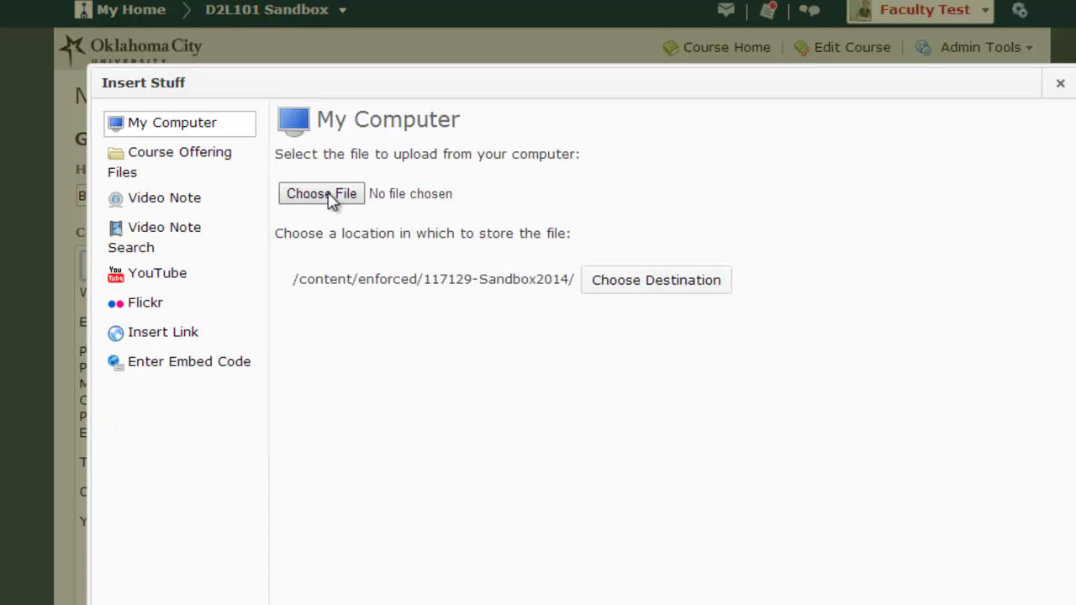
pyautogui.click(330, 198)
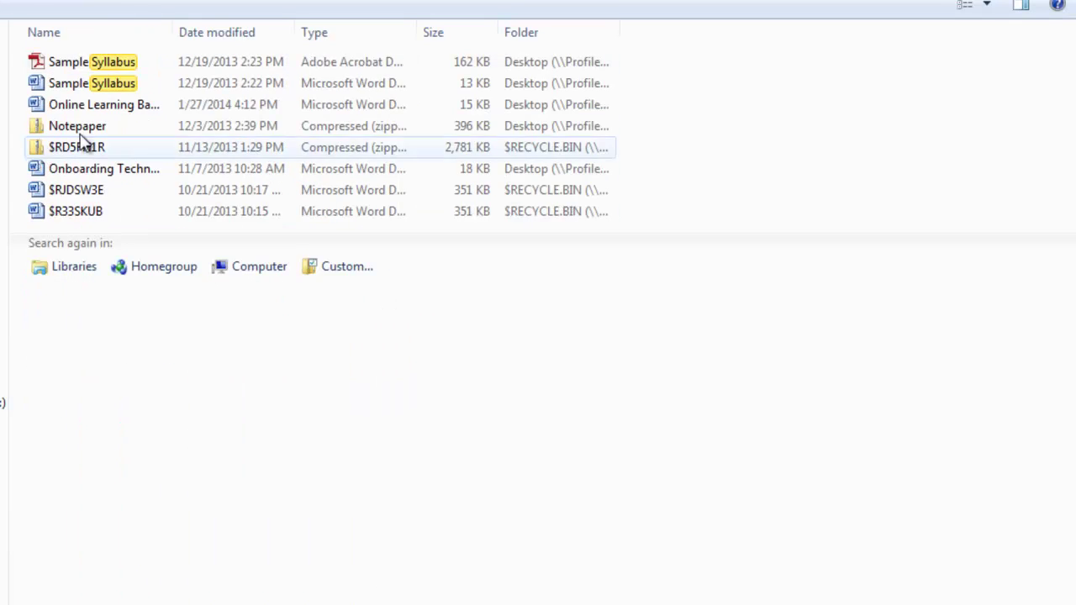
pyautogui.click(87, 63)
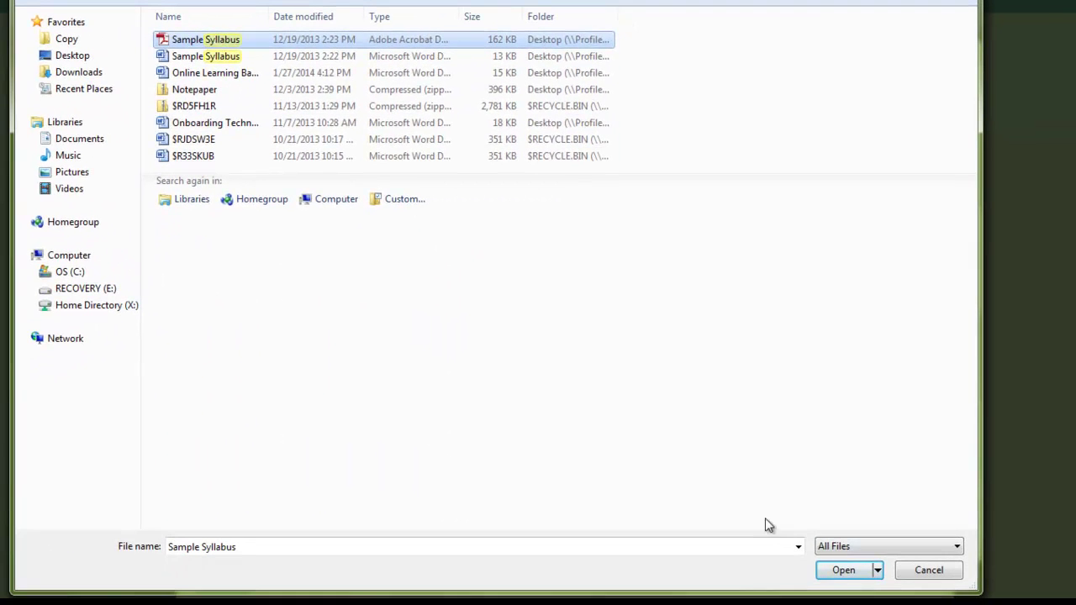
pyautogui.click(845, 571)
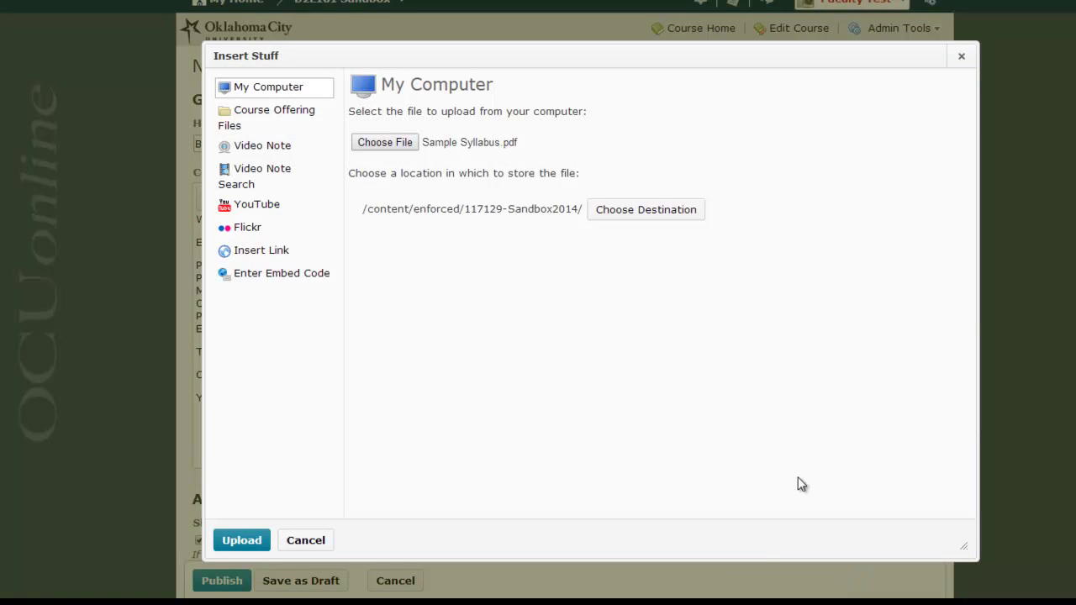
pyautogui.click(244, 549)
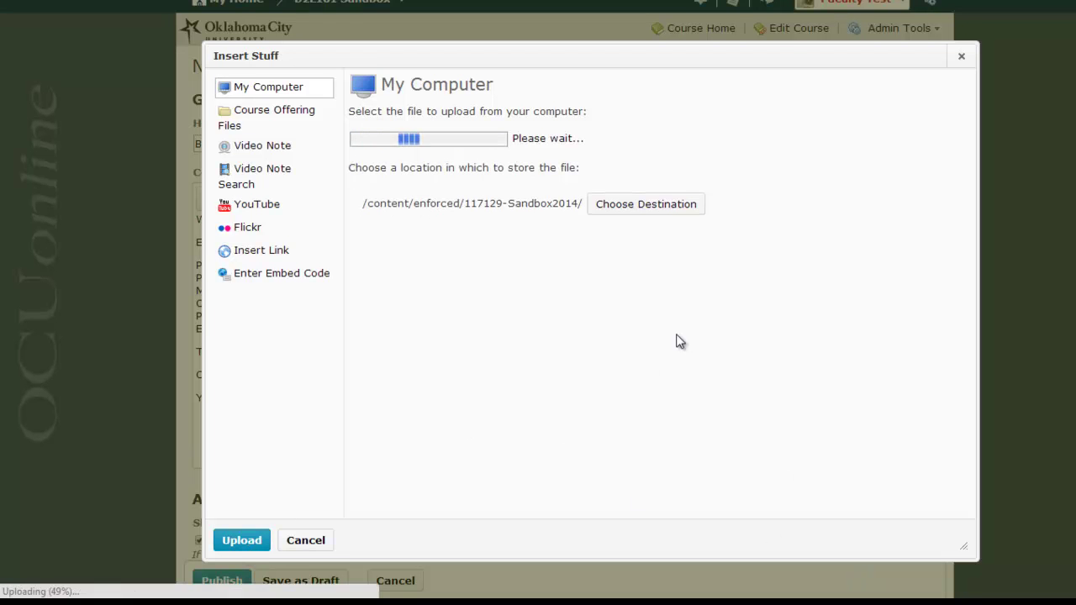
pyautogui.click(469, 146)
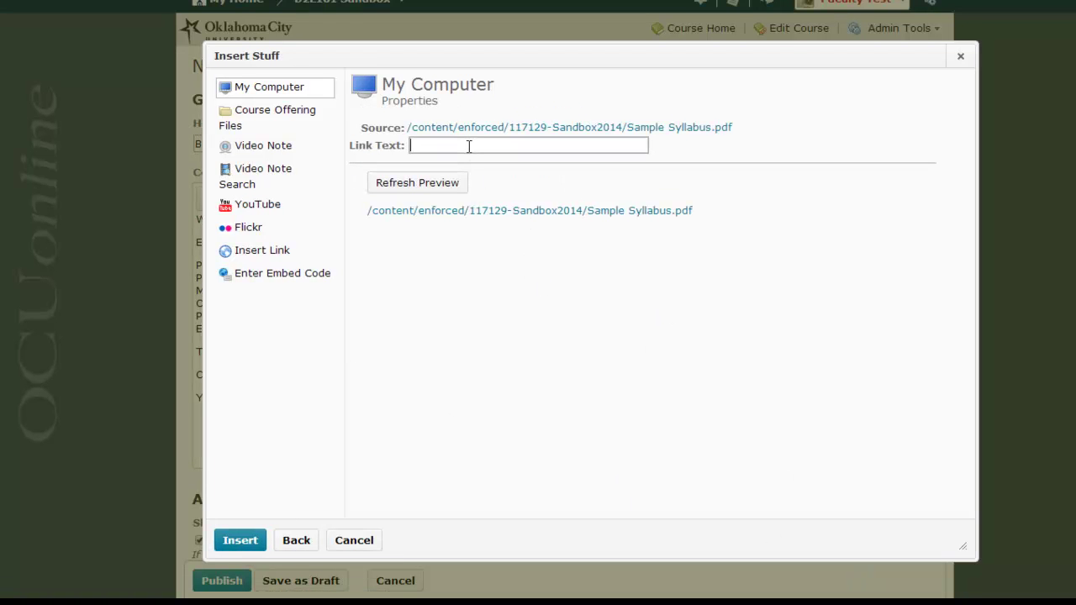
pyautogui.write('HERE.')
pyautogui.click(240, 541)
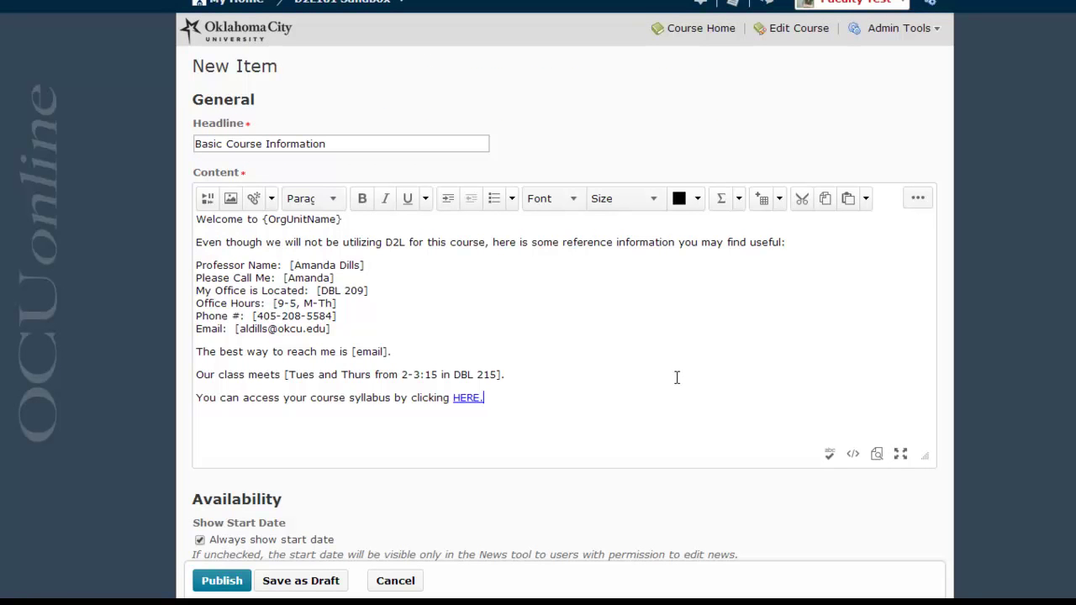
# Publish the Basic Course Information item and view it on Course Home.
pyautogui.scroll(-5, 563, 420)
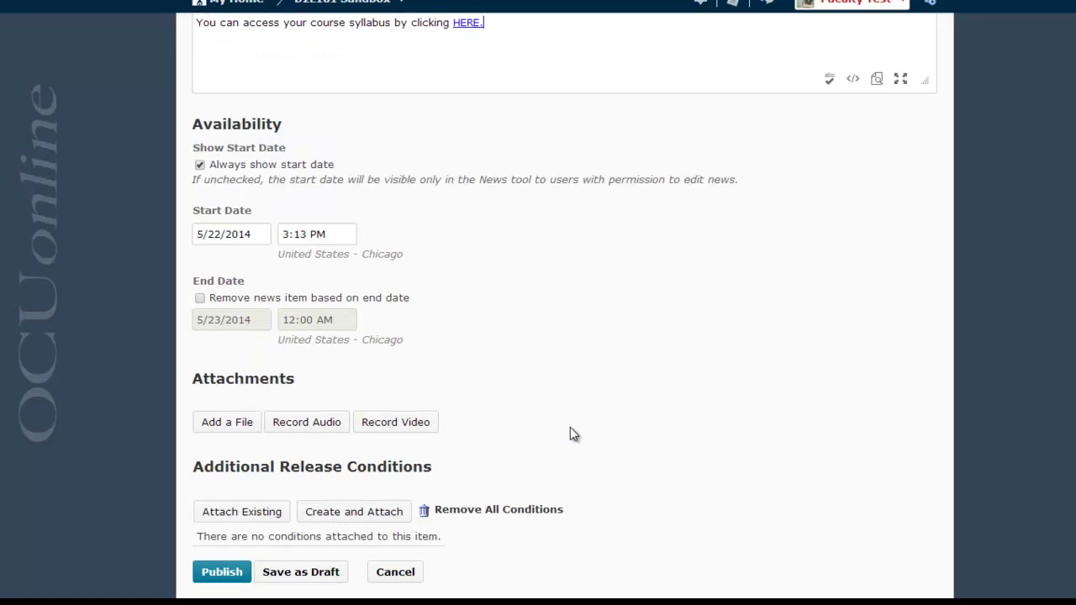
pyautogui.click(220, 573)
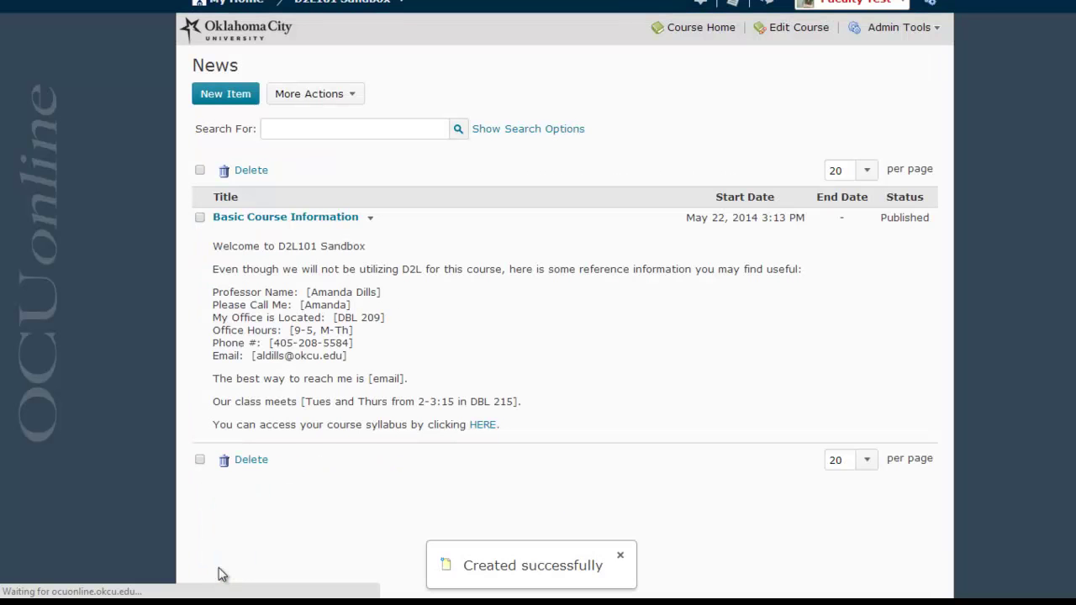
pyautogui.click(703, 32)
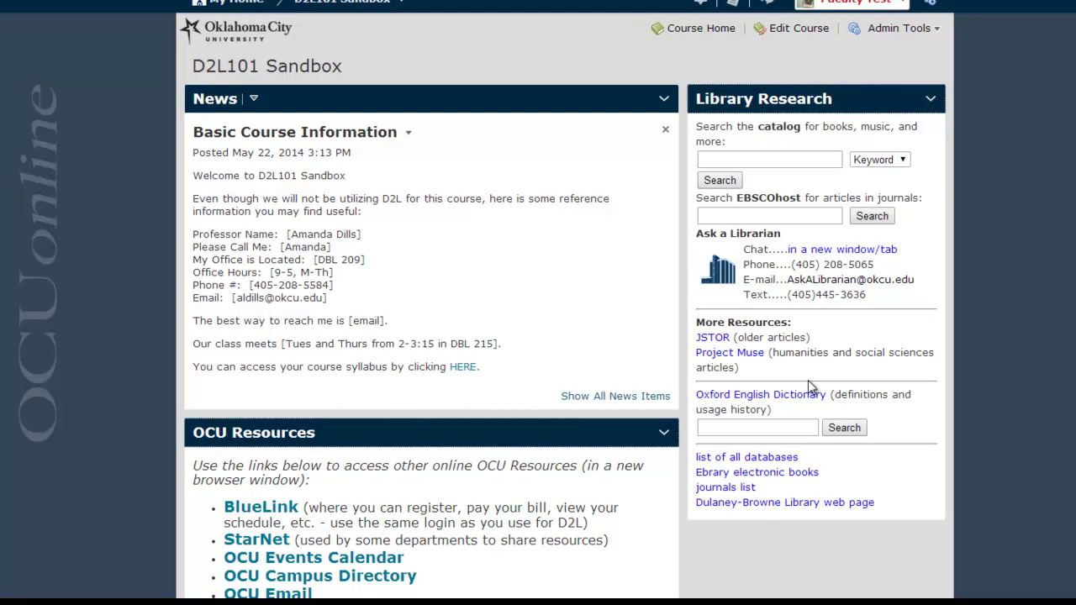